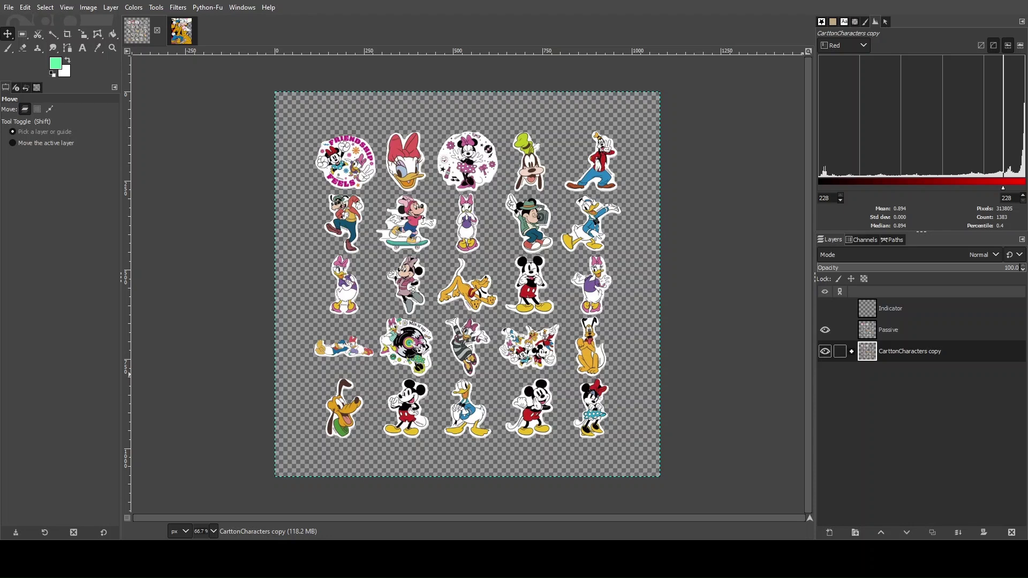
Hide the CarttonCharacters copy group, try moving the green check mark, then hide the Indicator layer
click(825, 351)
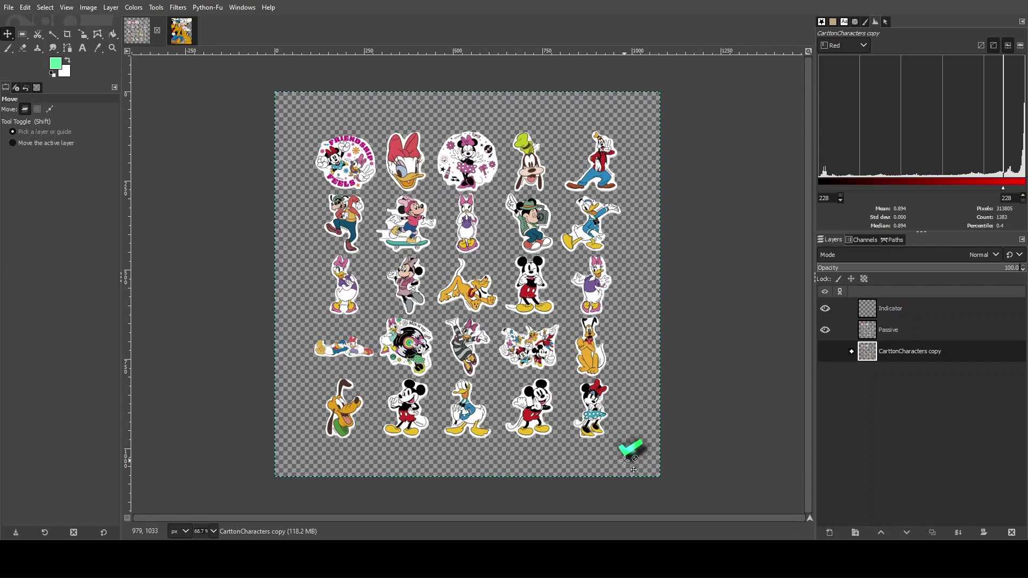
mouse_move(643, 450)
mouse_down()
mouse_move(375, 209)
mouse_move(357, 167)
mouse_move(467, 161)
mouse_move(643, 439)
mouse_move(625, 438)
mouse_move(632, 428)
mouse_move(631, 449)
mouse_up()
click(418, 160)
click(826, 309)
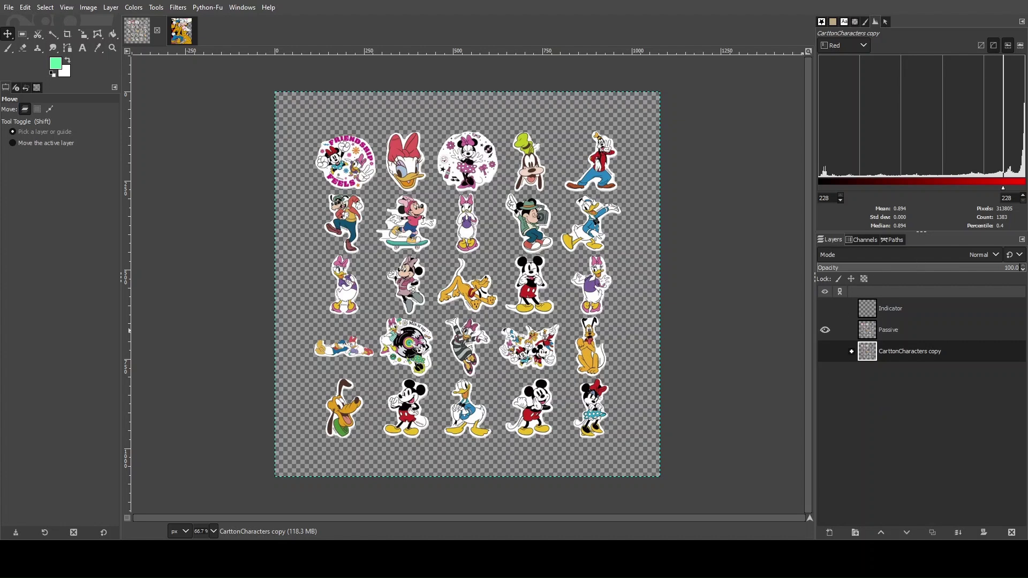
Drag Active_ out of the CarttonCharacters copy group to sit between Indicator and Passive
click(852, 352)
click(879, 375)
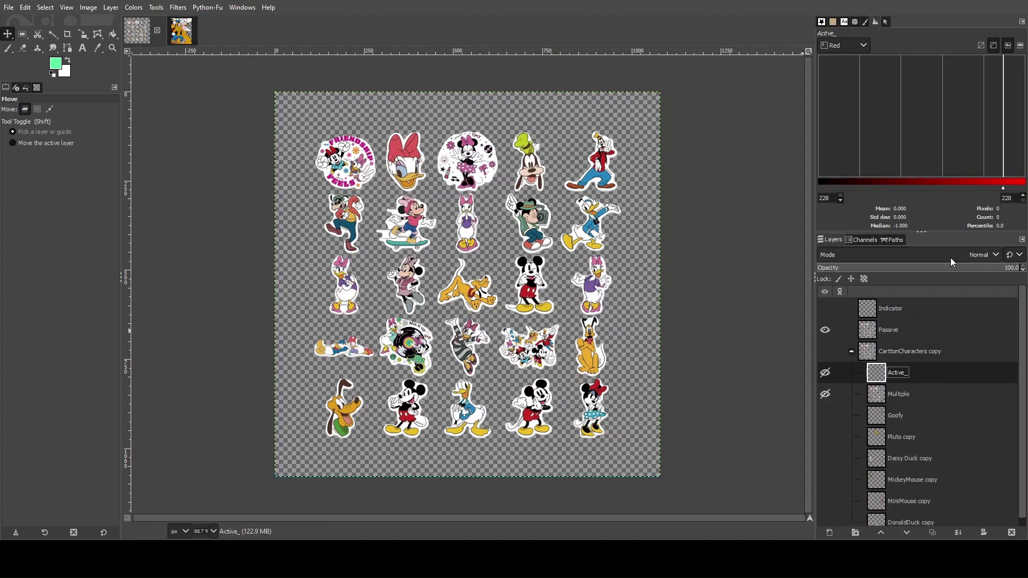
drag(878, 375, 884, 320)
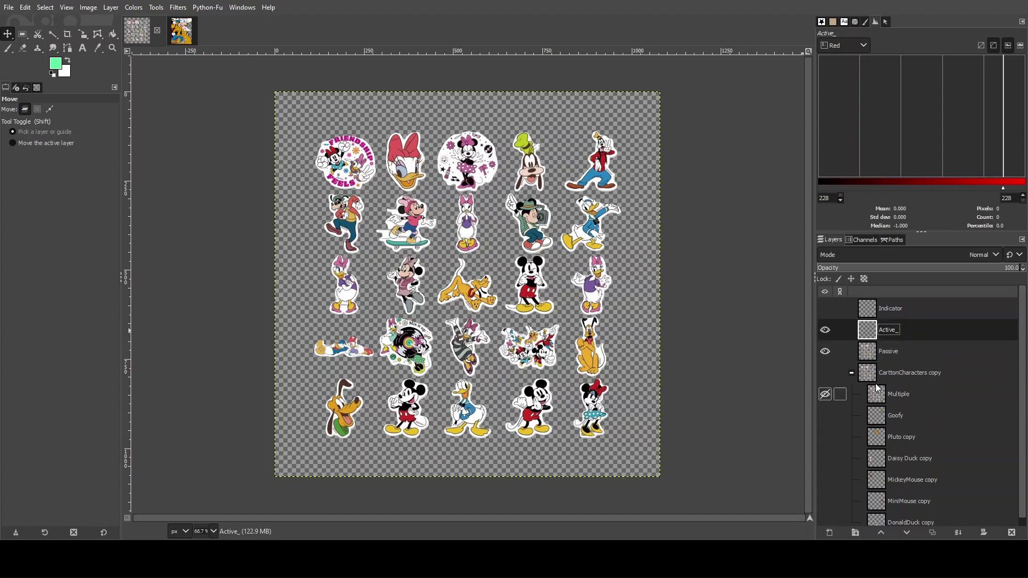
click(853, 375)
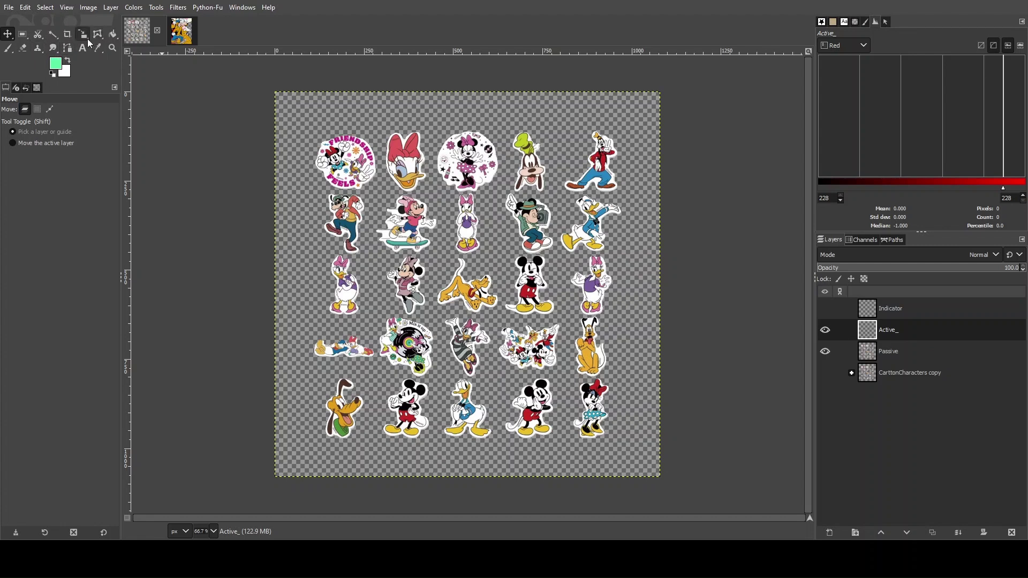
Bucket-fill Active_'s transparent background green, then hide the Passive layer to reveal the holes
click(113, 38)
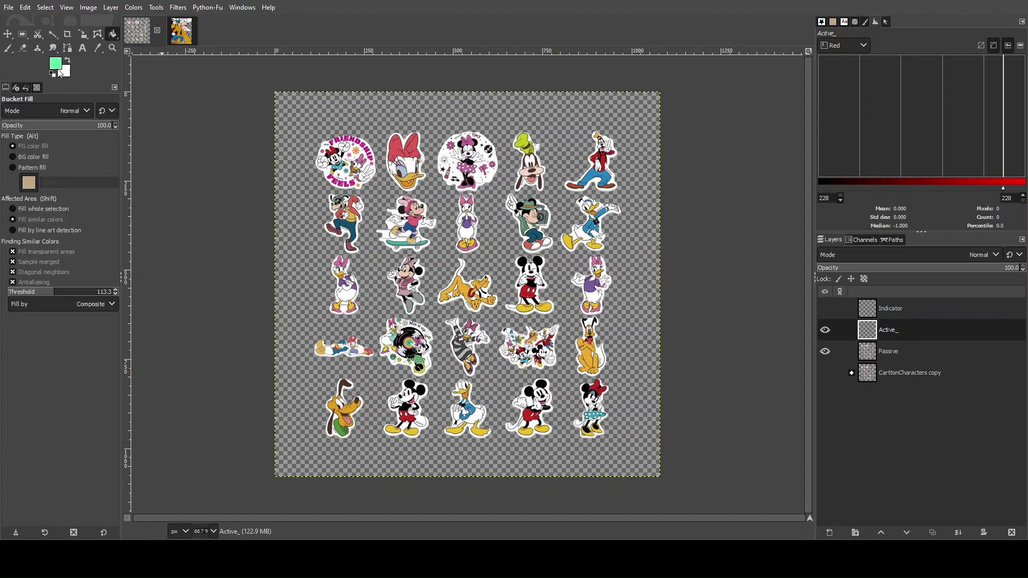
click(317, 118)
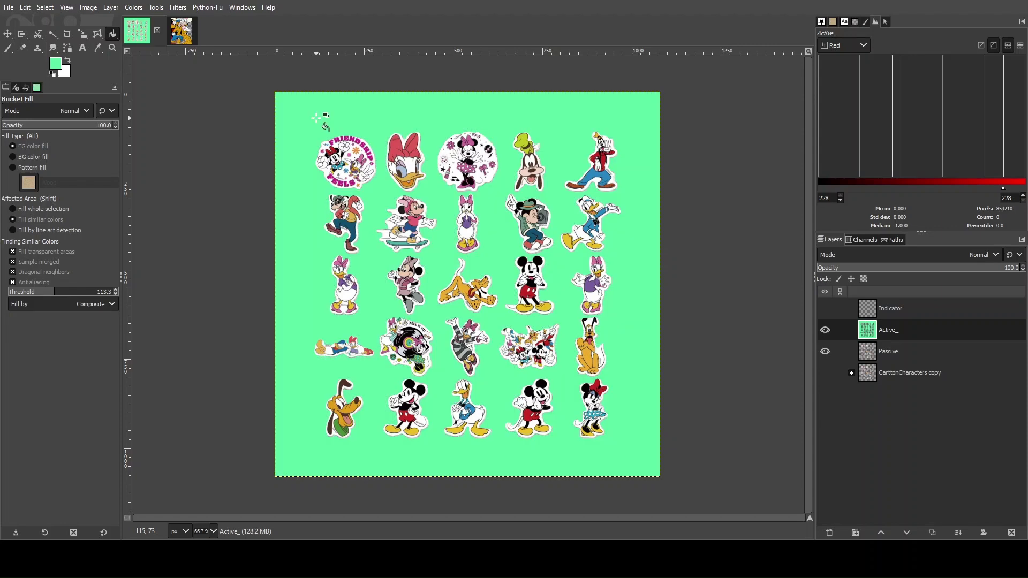
click(825, 352)
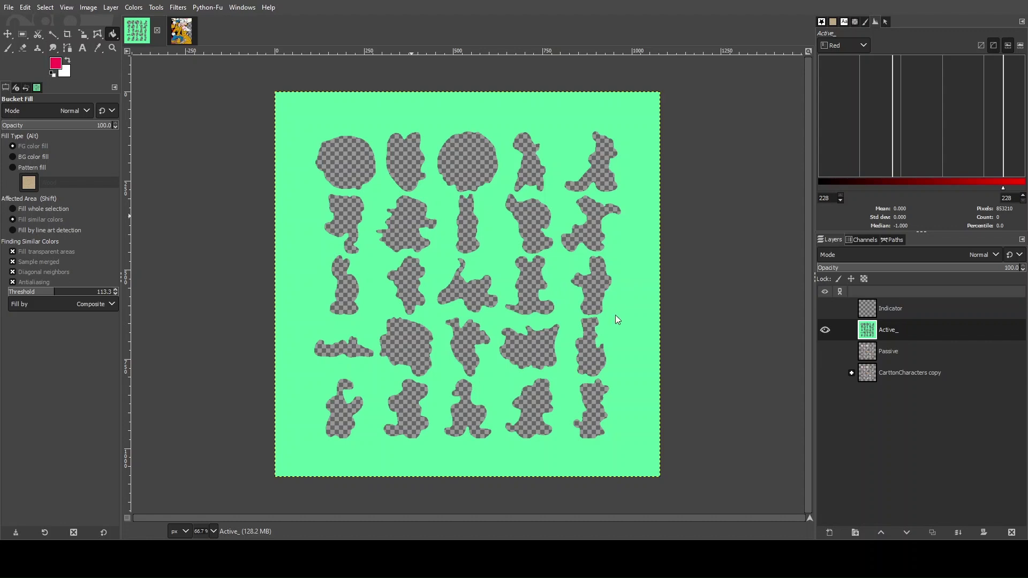
Fill the ten character holes in the top two rows with red
click(340, 160)
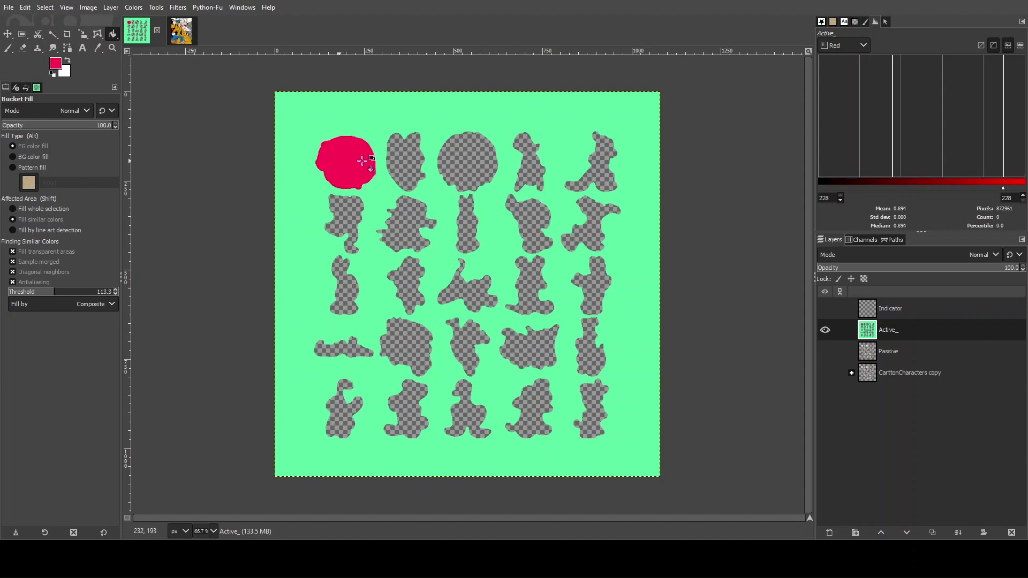
click(405, 156)
click(458, 158)
click(528, 160)
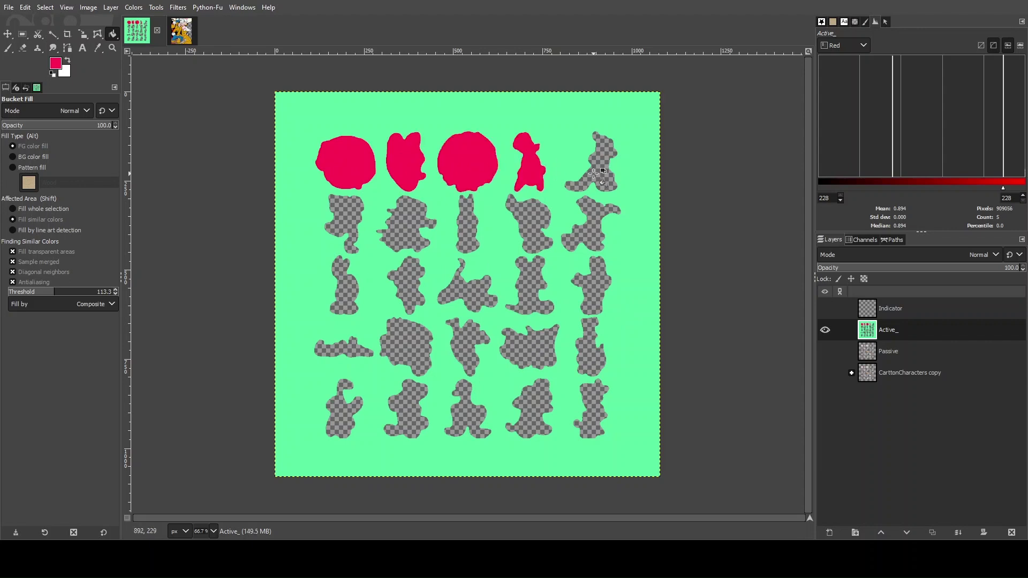
click(599, 169)
click(595, 232)
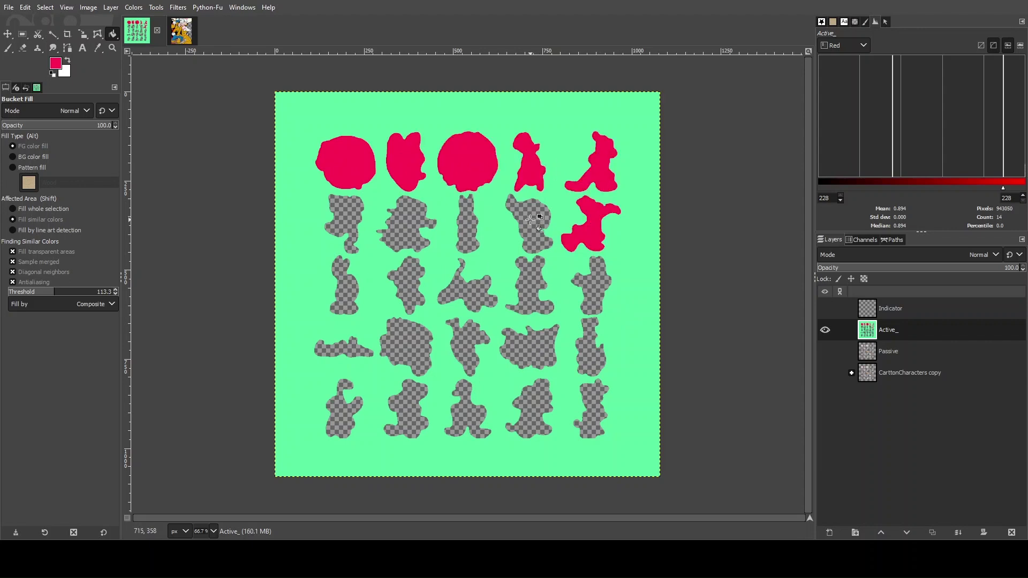
click(531, 219)
click(471, 225)
click(401, 225)
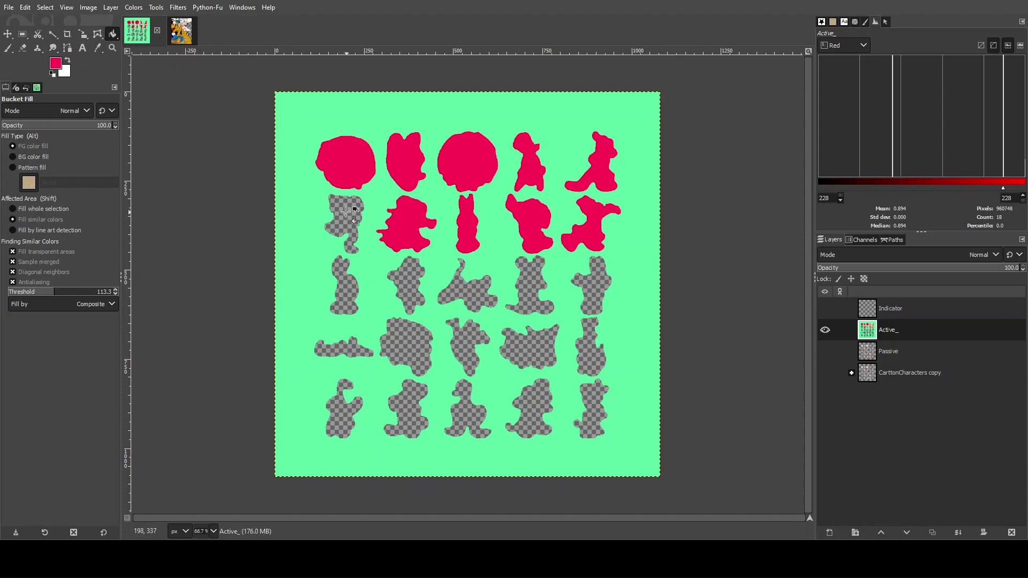
click(349, 214)
Fill the remaining character holes in rows three to five with red
click(343, 290)
click(400, 286)
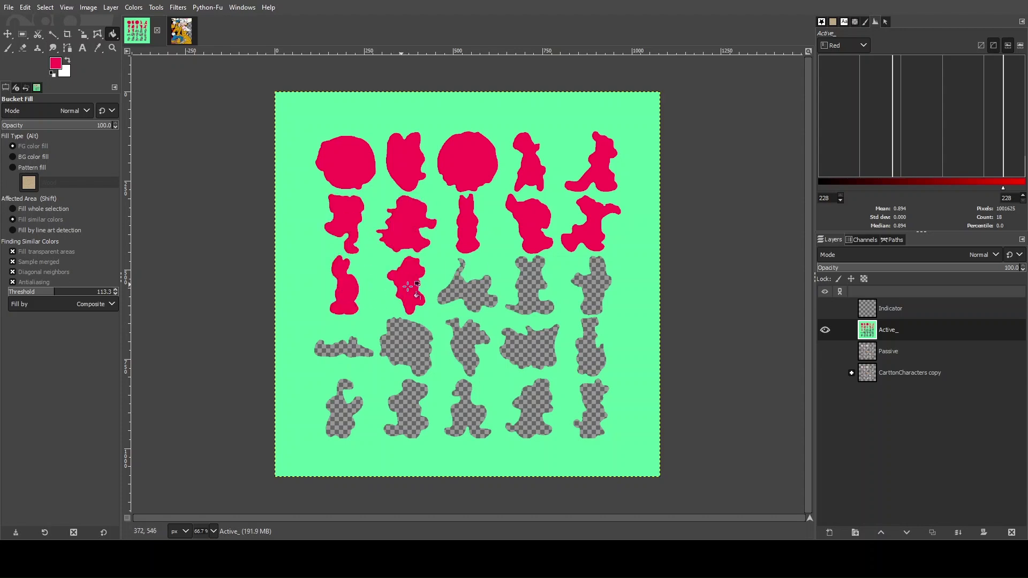
click(467, 291)
click(528, 289)
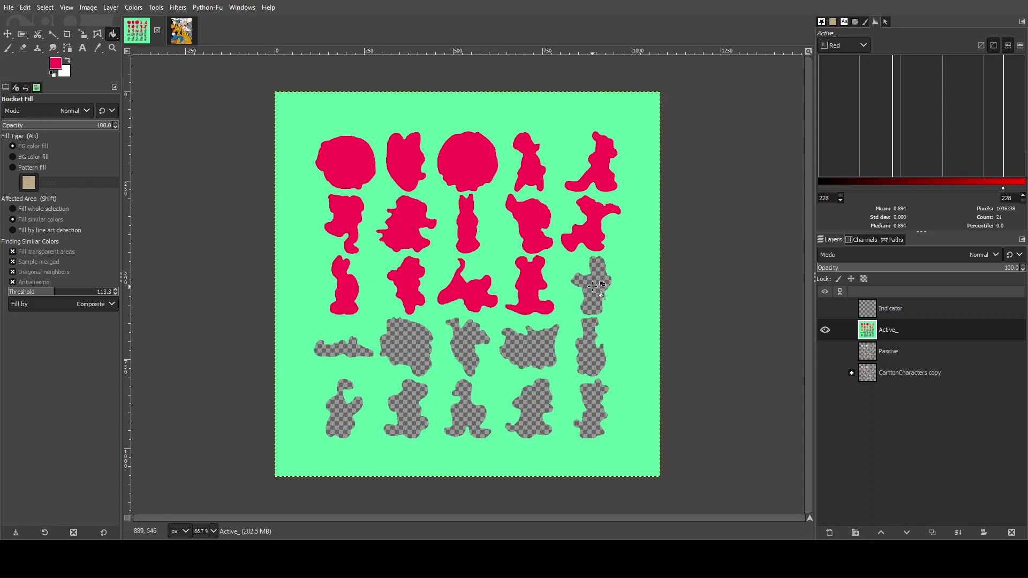
click(595, 292)
click(589, 353)
click(531, 349)
click(470, 350)
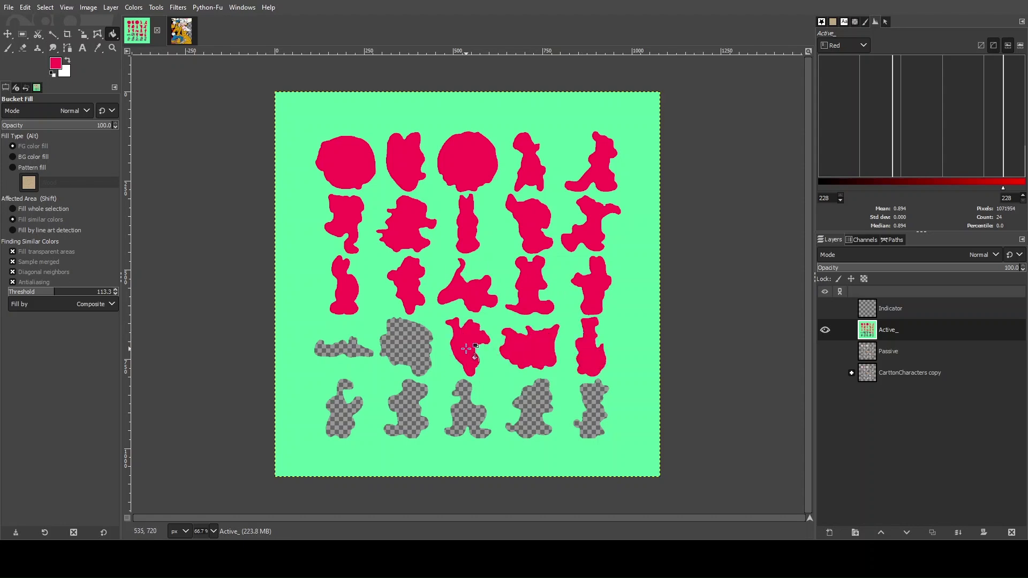
click(413, 347)
click(345, 348)
click(338, 417)
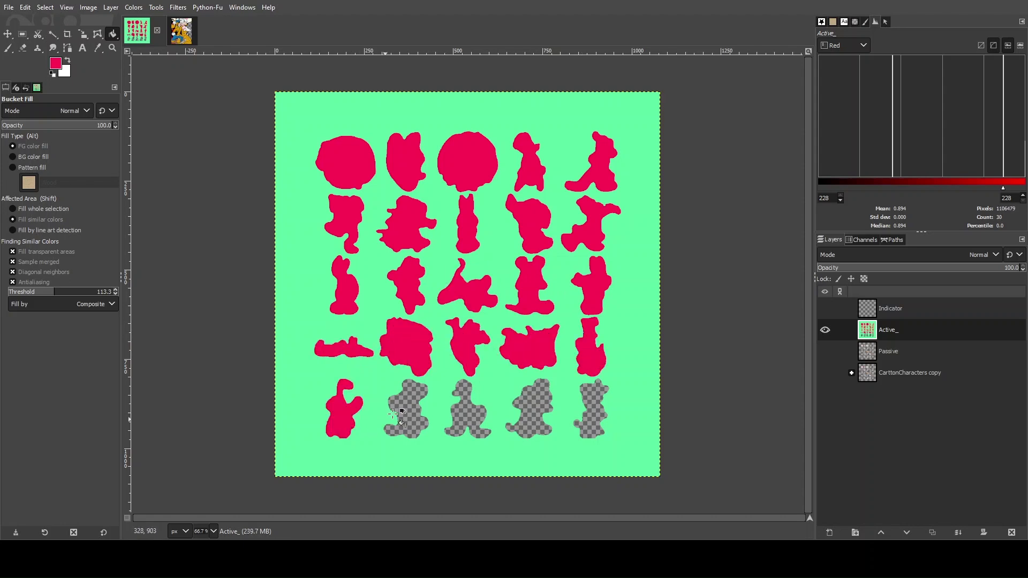
click(412, 414)
click(466, 414)
click(530, 410)
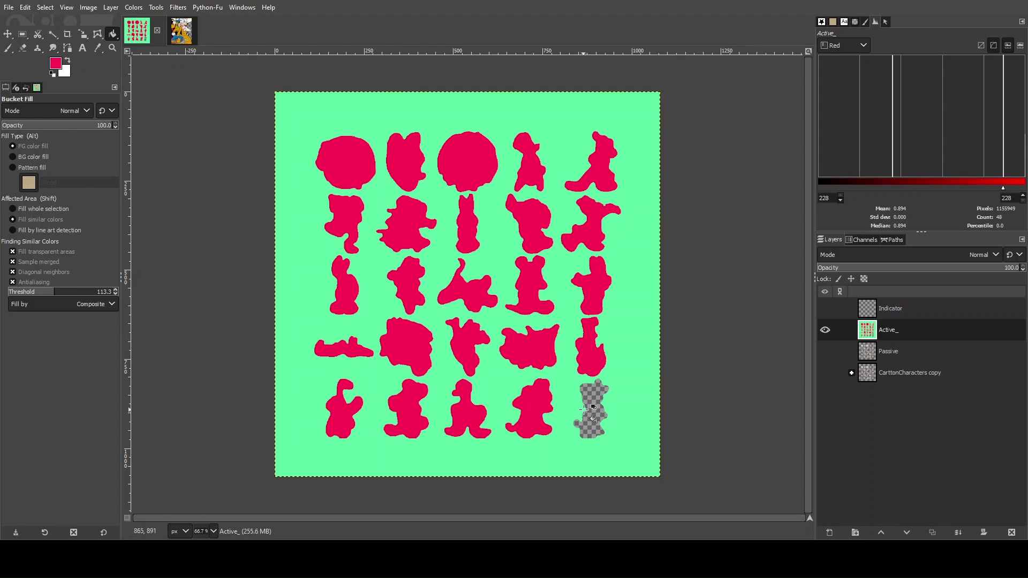
click(589, 418)
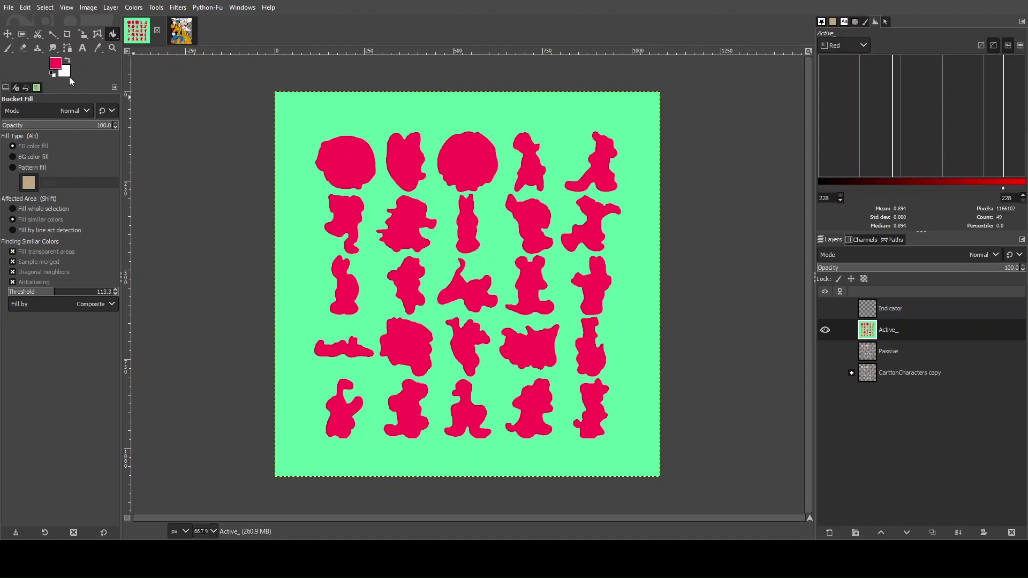
Select the green background by colour, delete it to transparency, and clear the selection
click(53, 36)
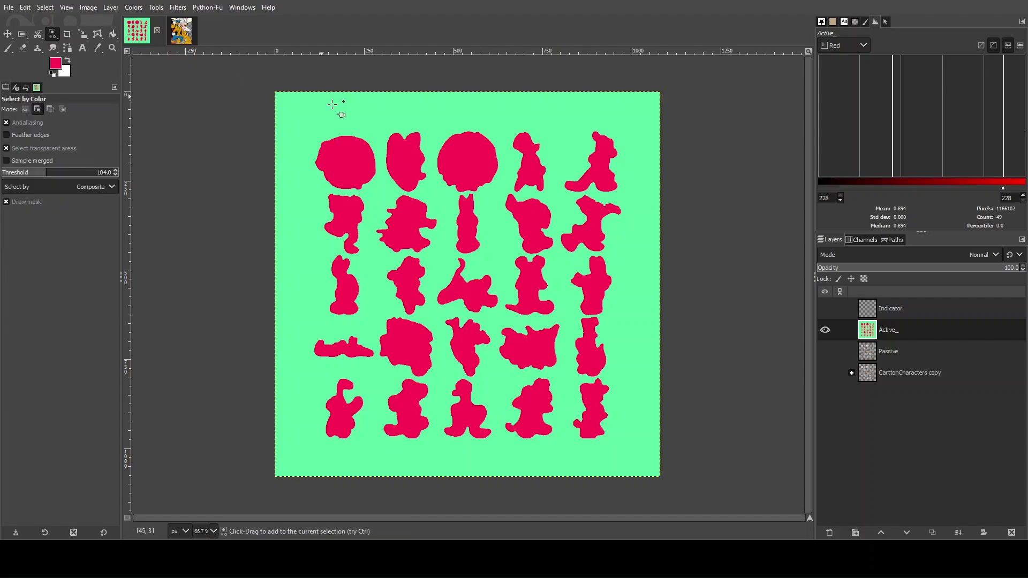
click(311, 101)
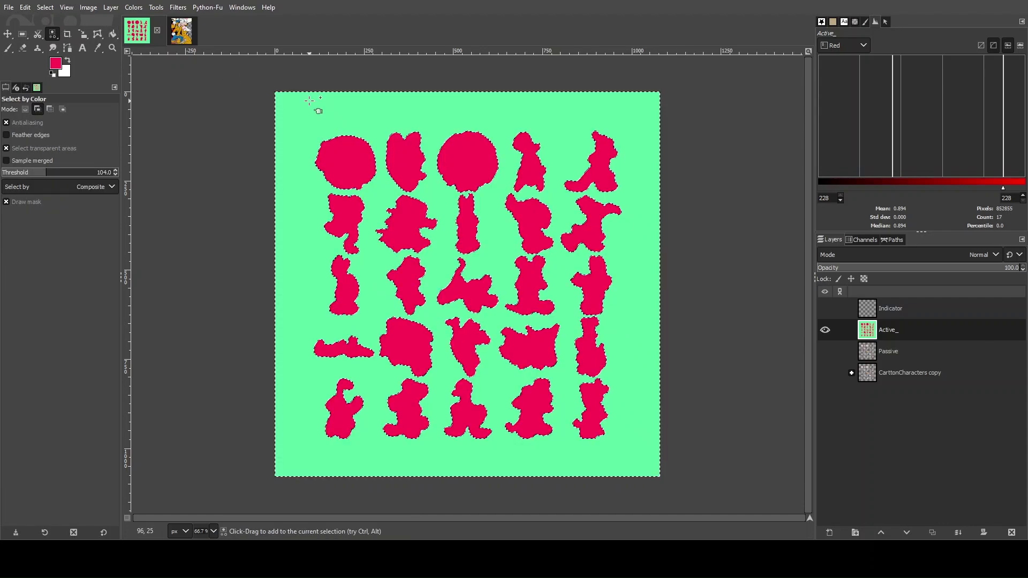
key(Delete)
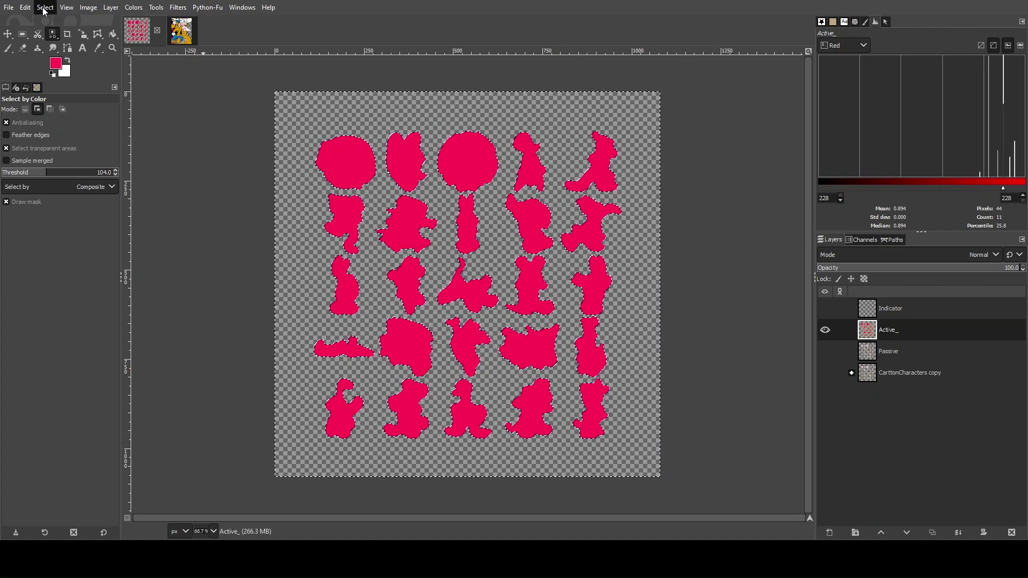
key(ctrl+shift+a)
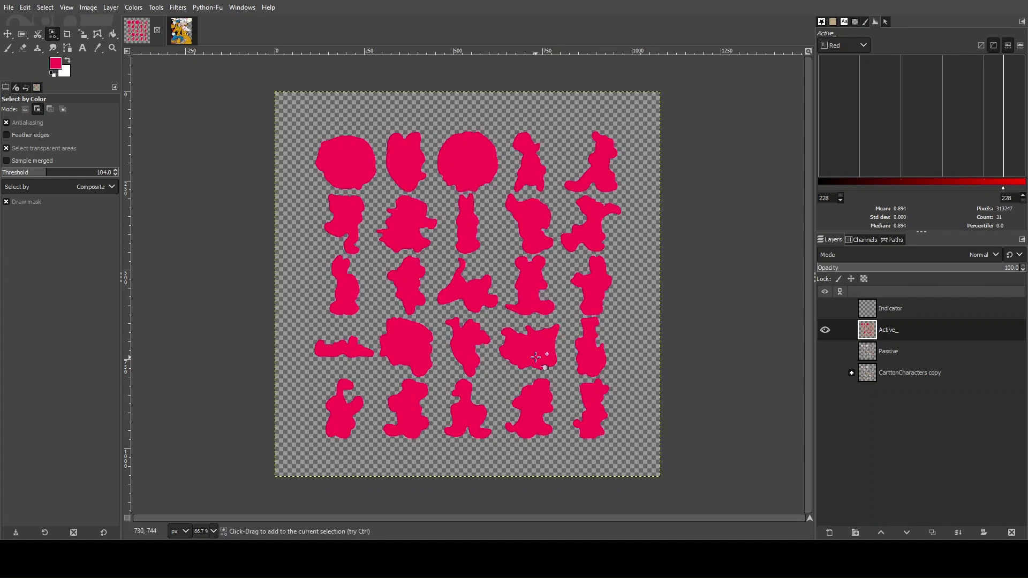
double_click(904, 334)
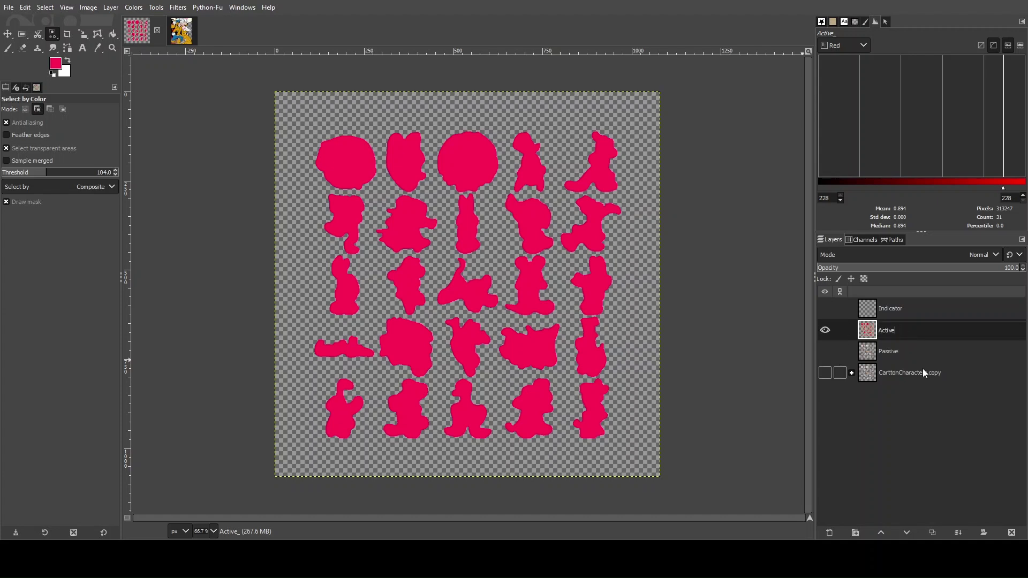
Rename the layer to Active, show Passive and Indicator, and test Active's opacity slider
key(Return)
click(825, 352)
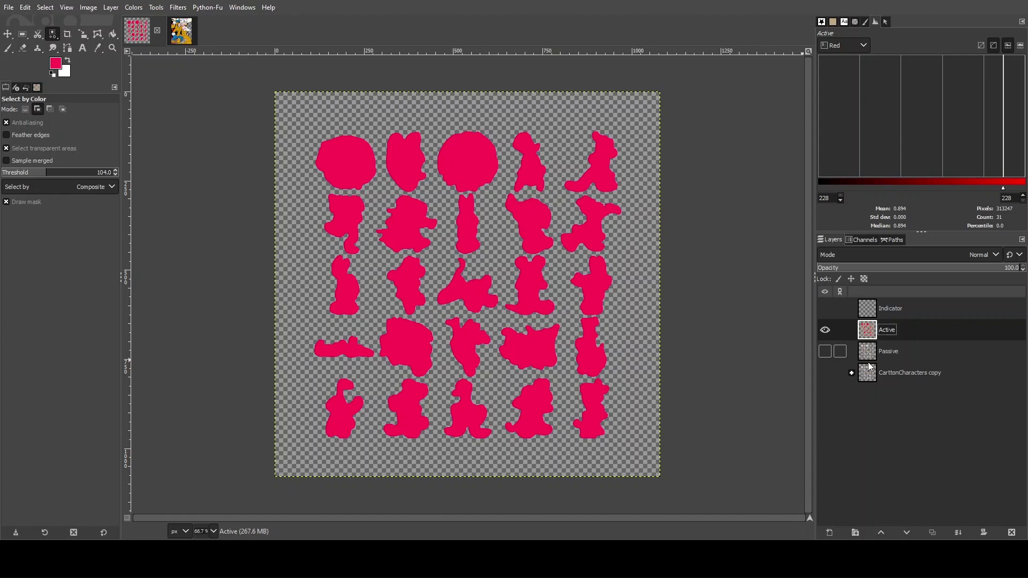
click(825, 309)
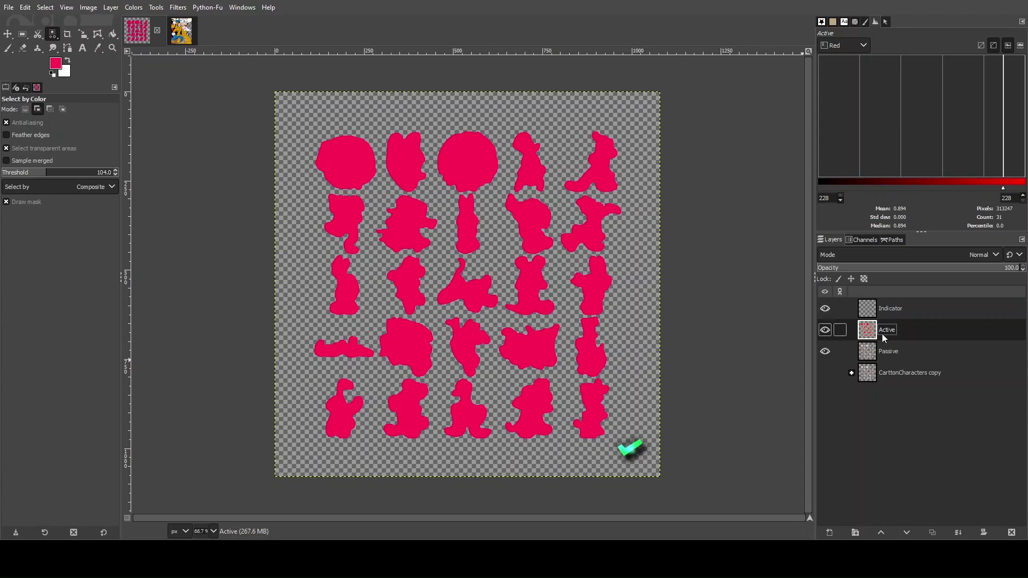
mouse_move(999, 272)
mouse_down()
mouse_move(883, 272)
mouse_move(1015, 273)
mouse_up()
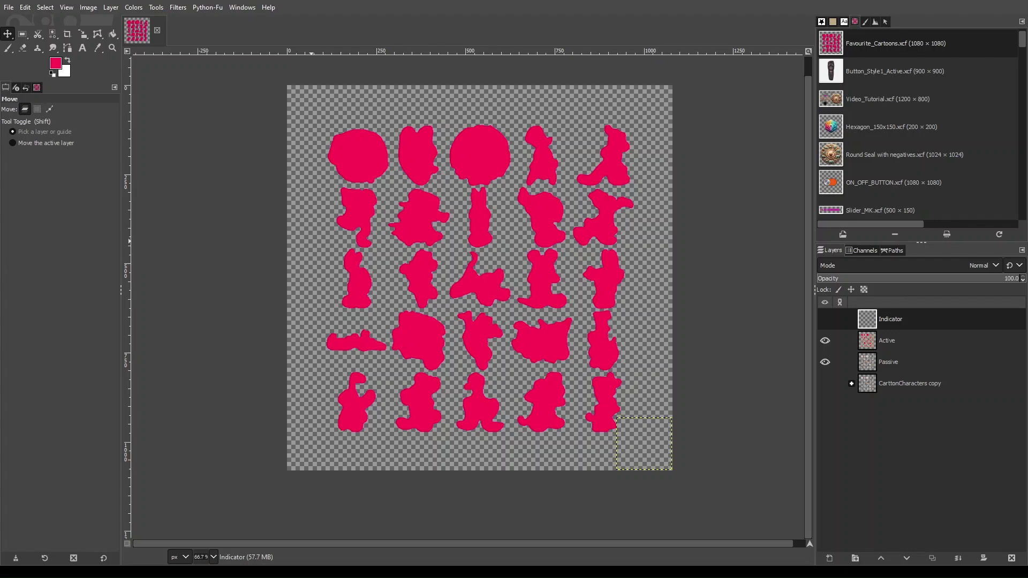
Export Favourite_Cartoons_Active.png, then hide Active and show only the Passive layer
key(ctrl+e)
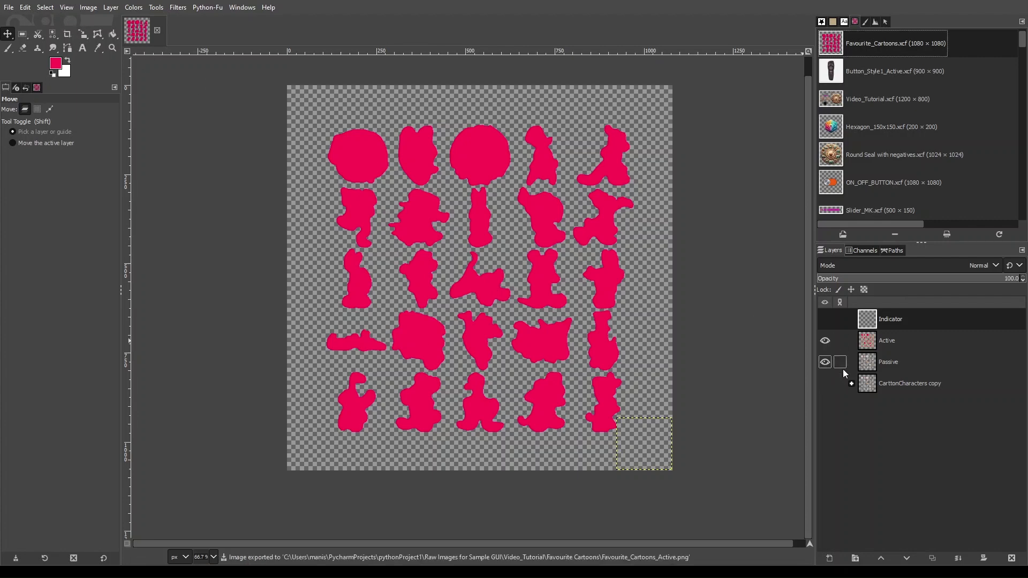
click(825, 362)
click(825, 341)
click(826, 362)
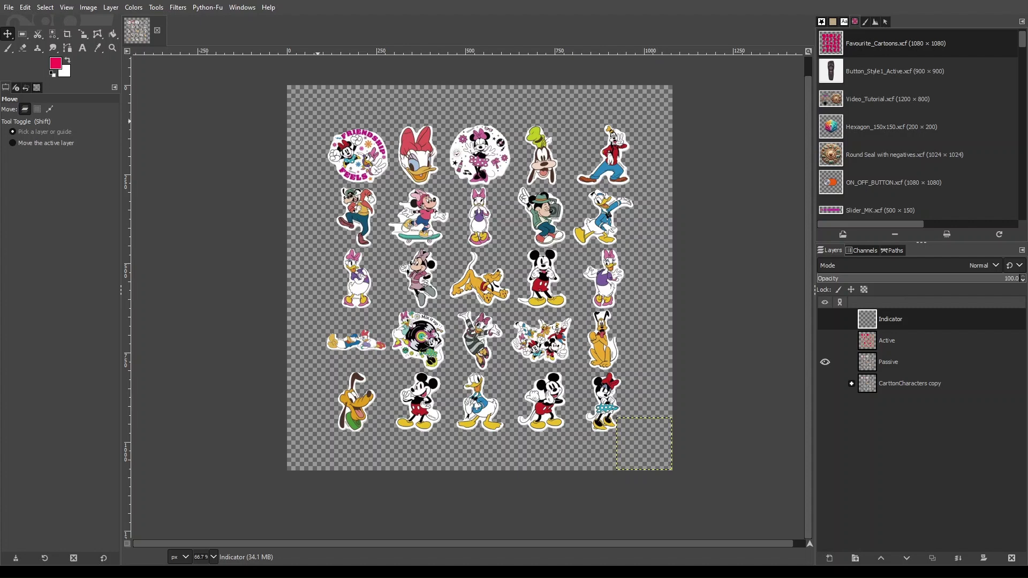
Export Favourite_Cartoons_Passive.png, then hide Passive and show the Indicator check mark
key(ctrl+e)
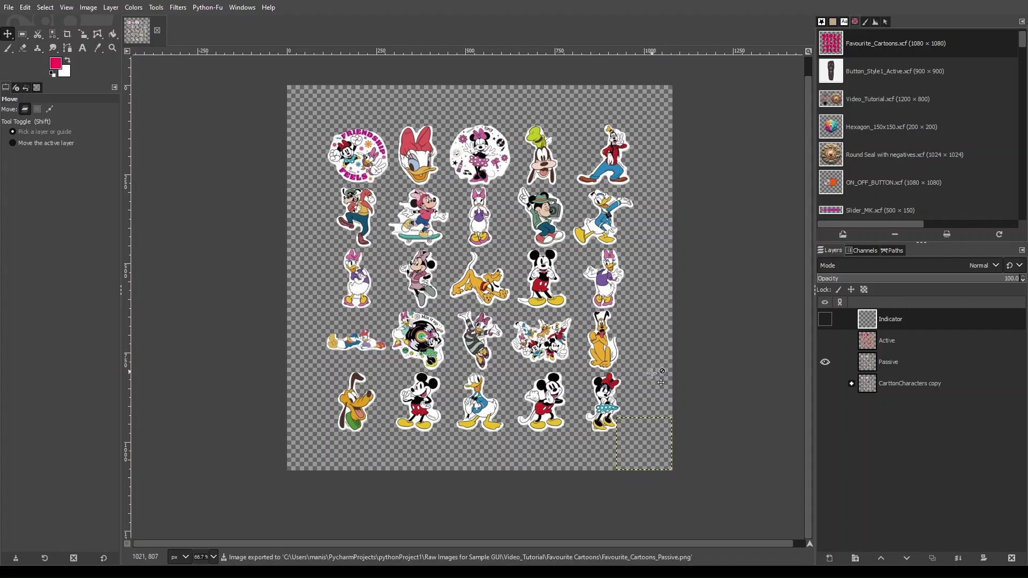
click(825, 362)
click(825, 319)
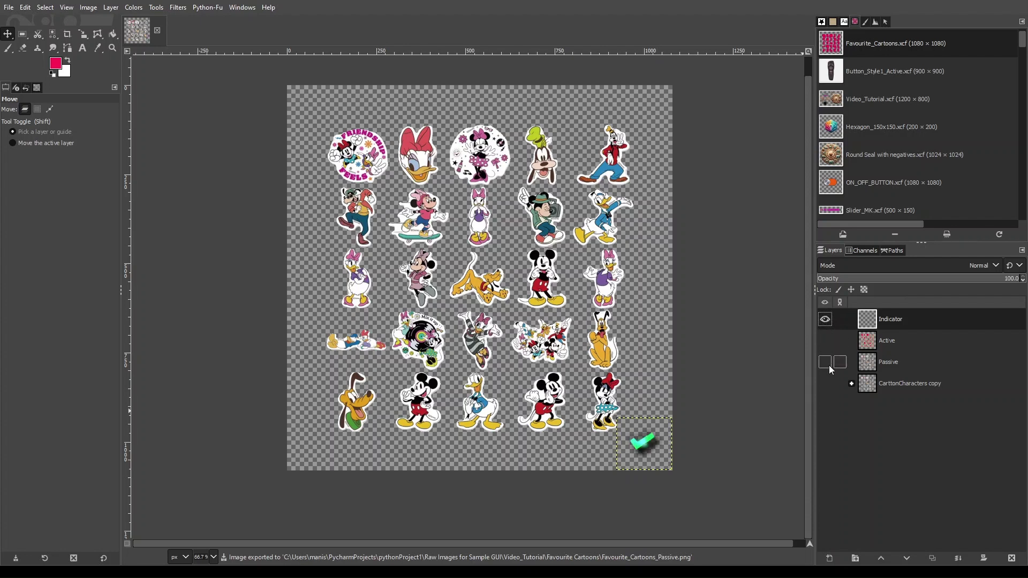